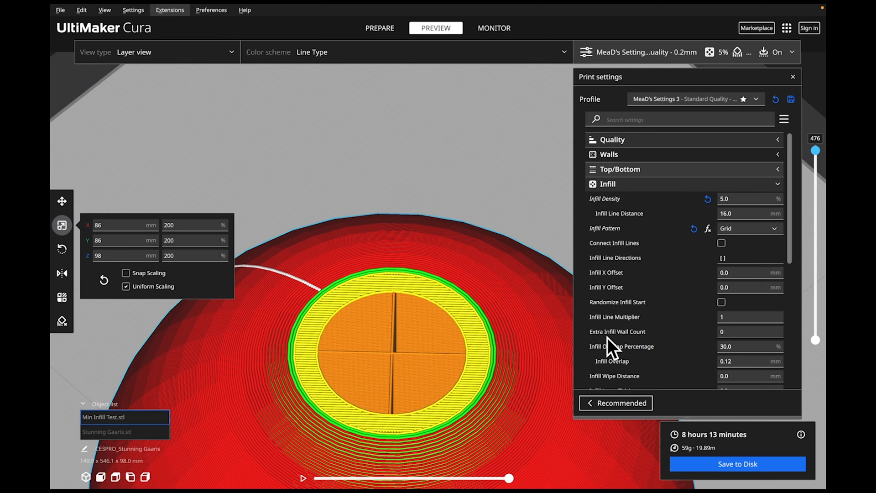
- Set the Extra Infill Wall Count to 2, reslice the model and inspect the infill near the dome's upper layers
left_click(726, 331)
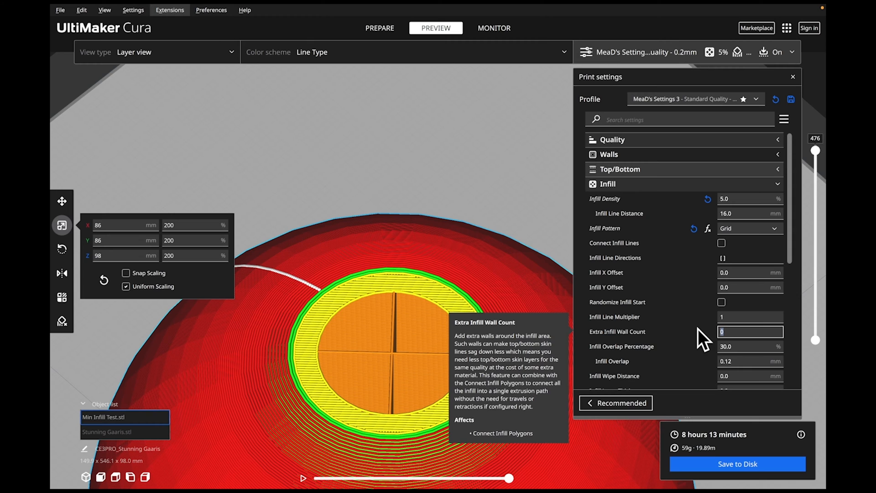
type("2")
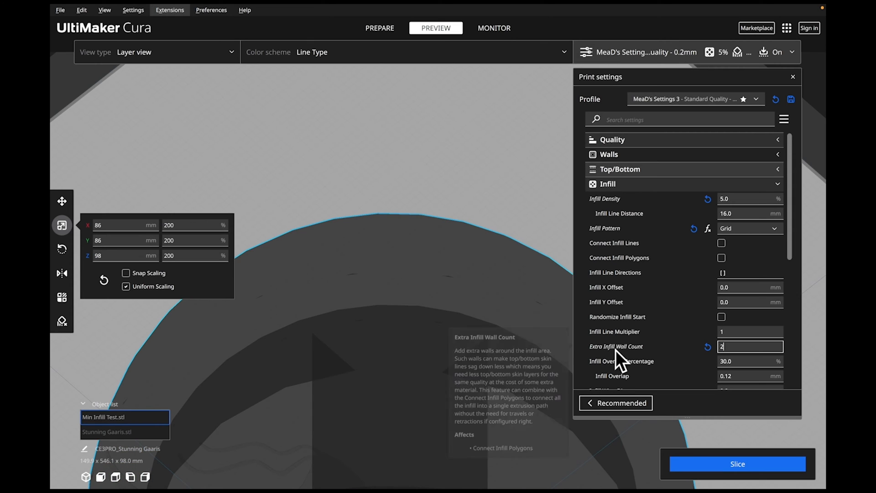
left_click(708, 461)
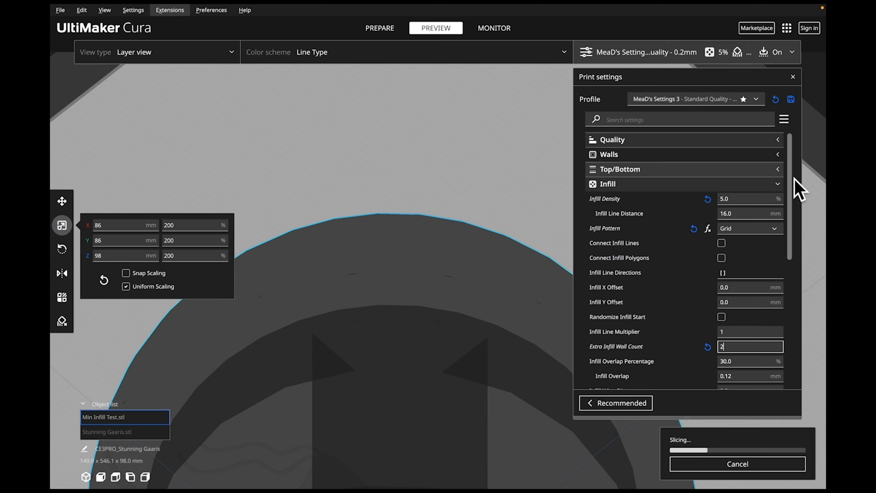
scroll(458, 306, "up", 1)
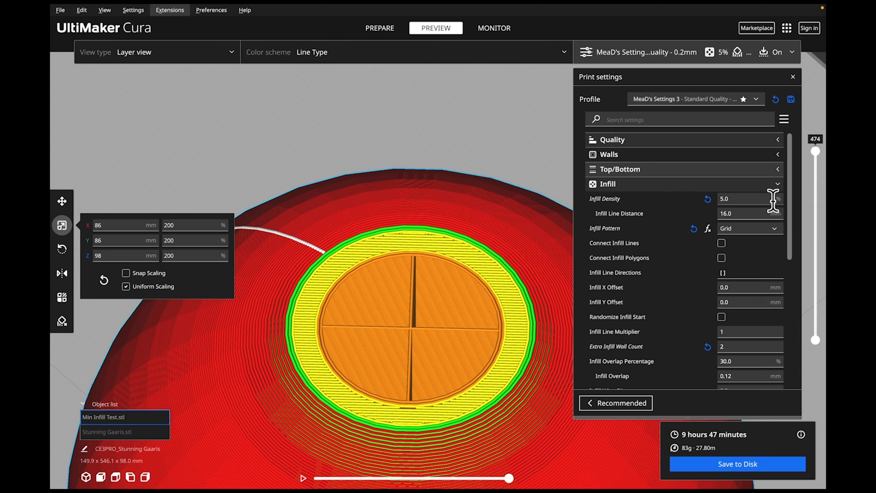
left_click_drag(815, 148, 814, 145)
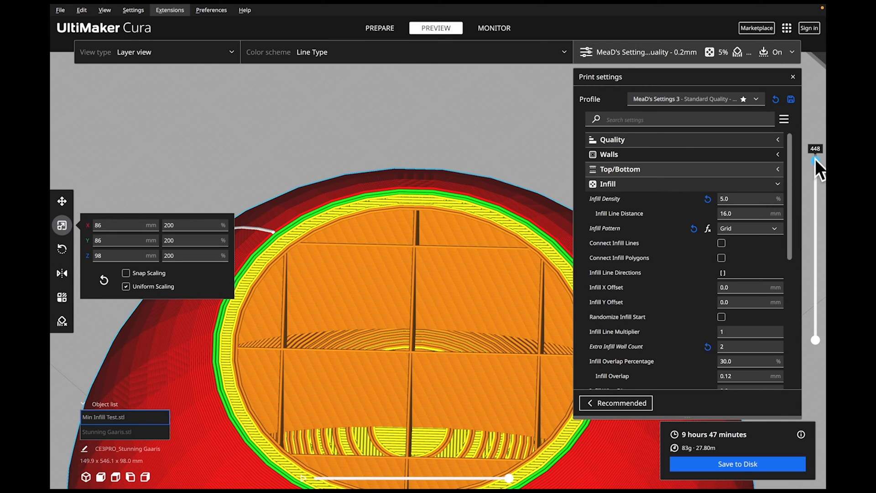
left_click_drag(815, 155, 814, 148)
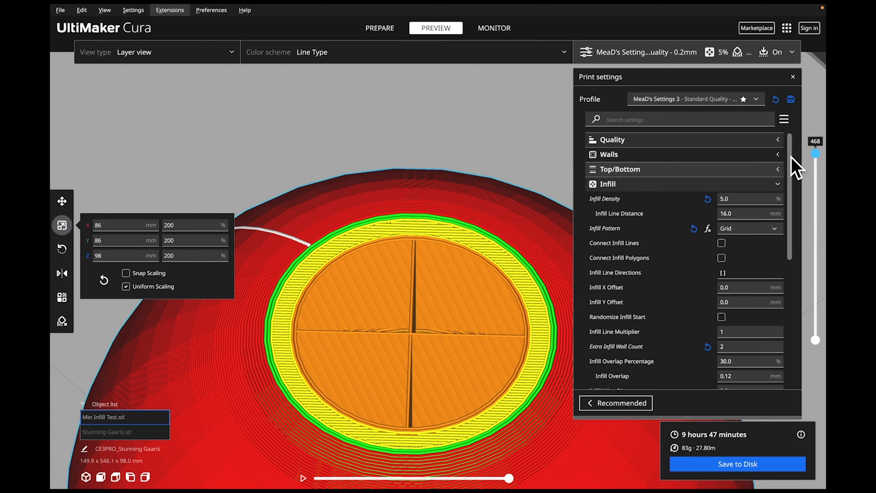
left_click_drag(814, 155, 814, 140)
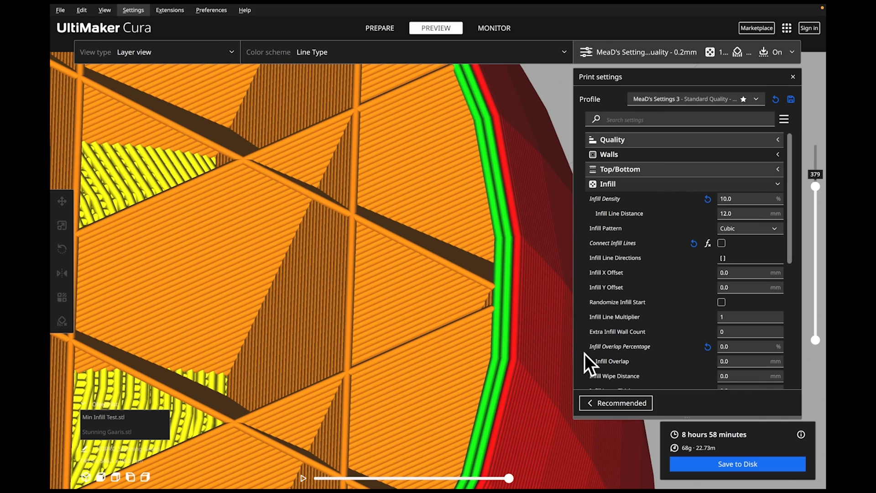
- Set the Infill Overlap Percentage to 100% and slice the model again
mouse_move(598, 352)
double_click(751, 346)
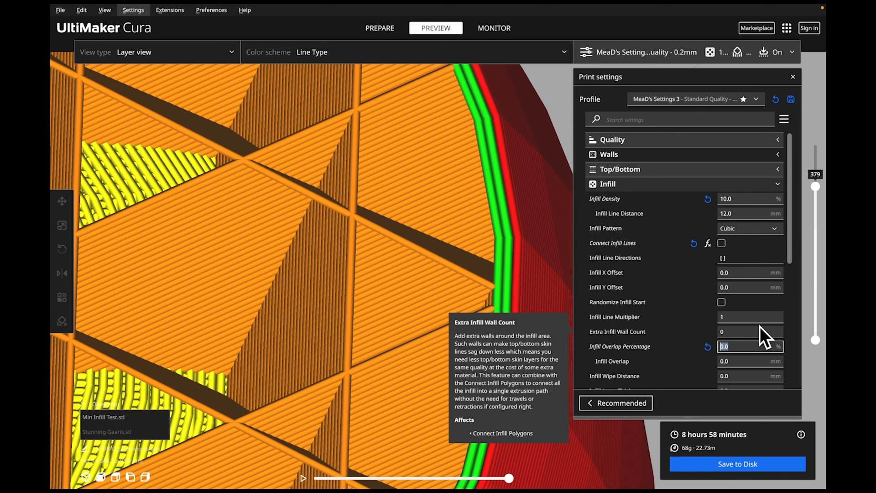
type("100")
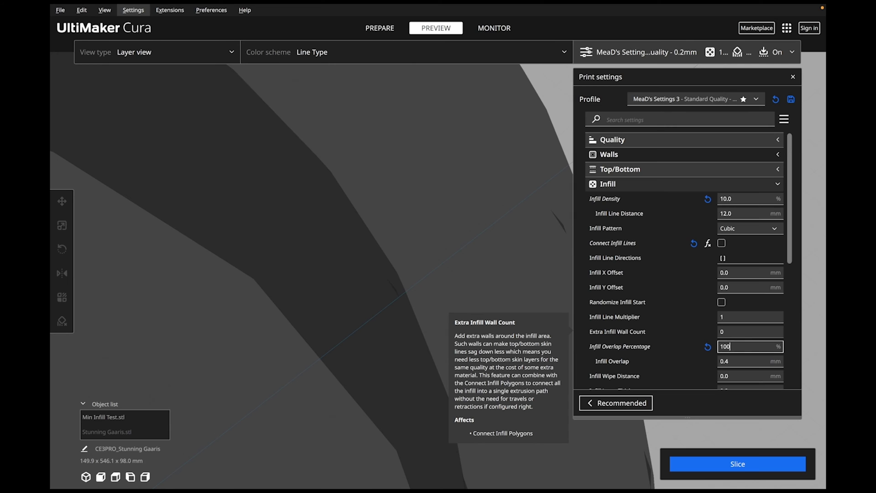
left_click(770, 471)
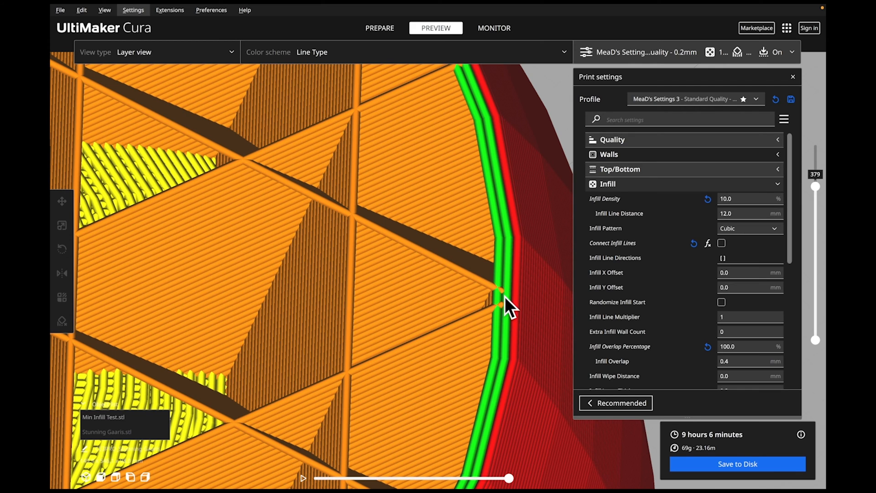
- Restore the Infill Overlap Percentage to the profile value of 30%, reslice and check where infill meets the walls
left_click(740, 346)
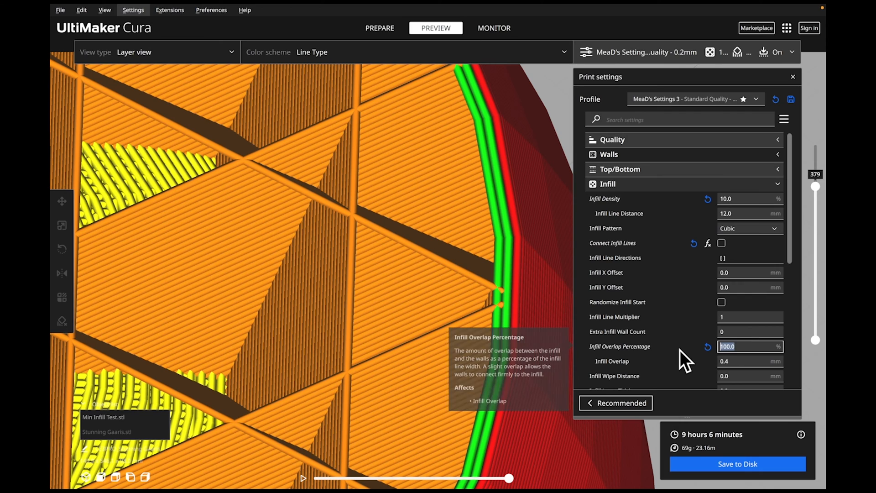
left_click(707, 347)
left_click(732, 463)
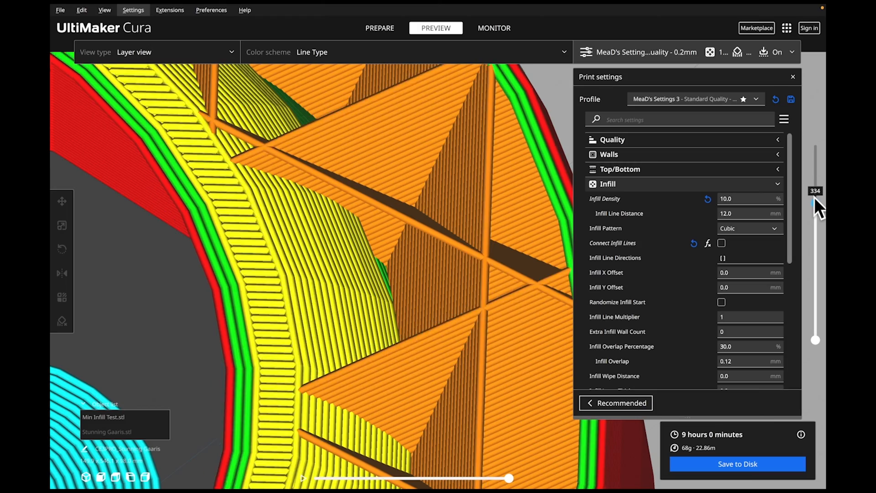
left_click_drag(814, 197, 815, 190)
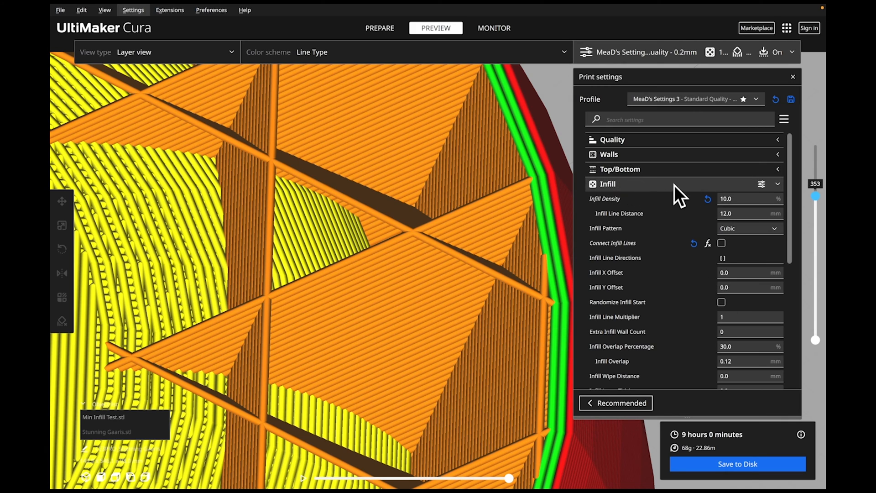
- Enable Alternate Extra Wall in the wall settings and slice the model again
left_click(685, 153)
scroll(637, 256, "down", 3)
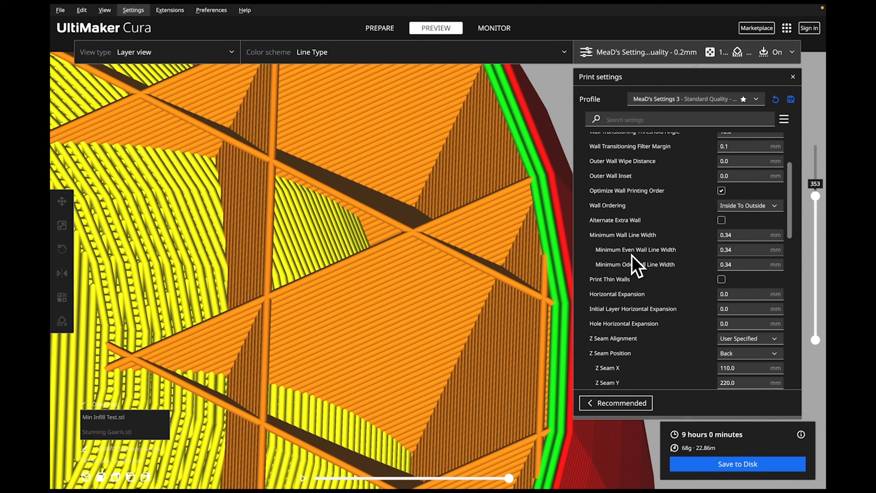
mouse_move(597, 223)
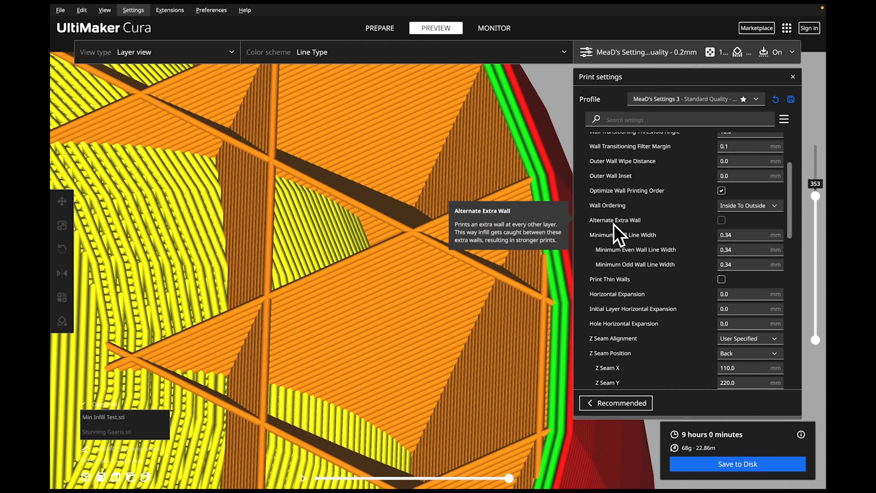
left_click(721, 221)
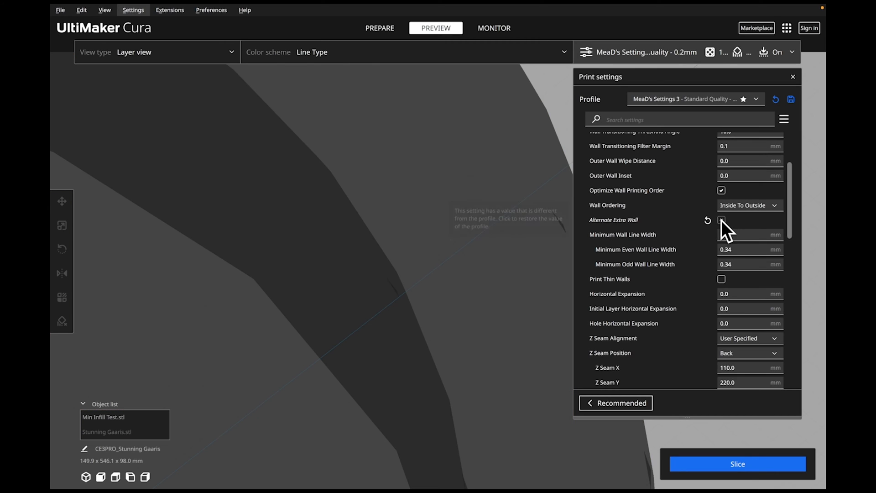
left_click(729, 464)
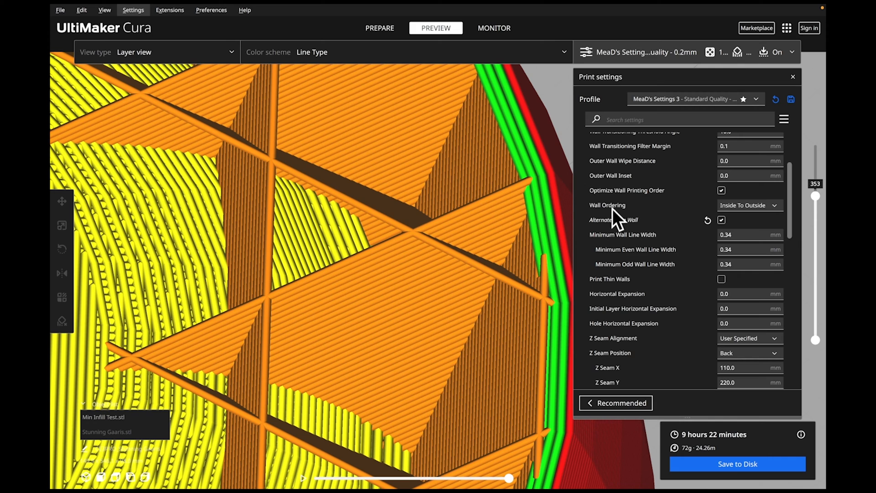
- Inspect the wall layers along the model's outer edge and turn off Alternate Extra Wall
left_click_drag(815, 191, 815, 186)
scroll(438, 269, "down", 10)
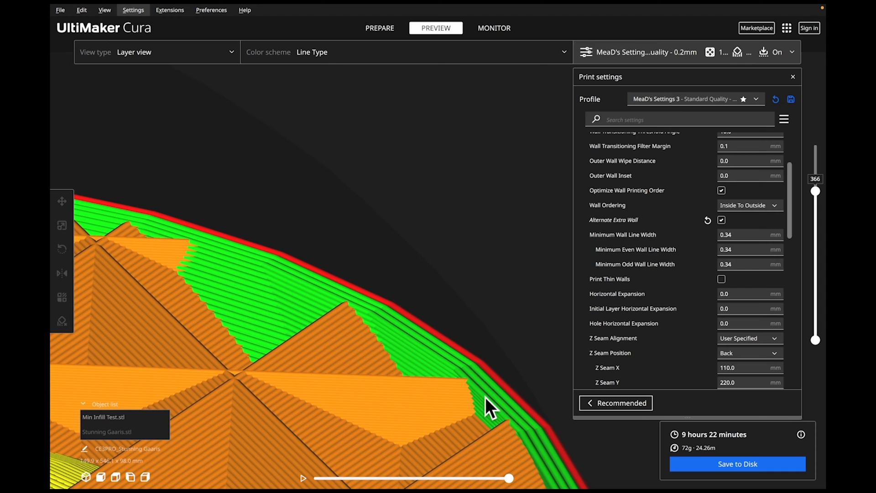
mouse_move(598, 221)
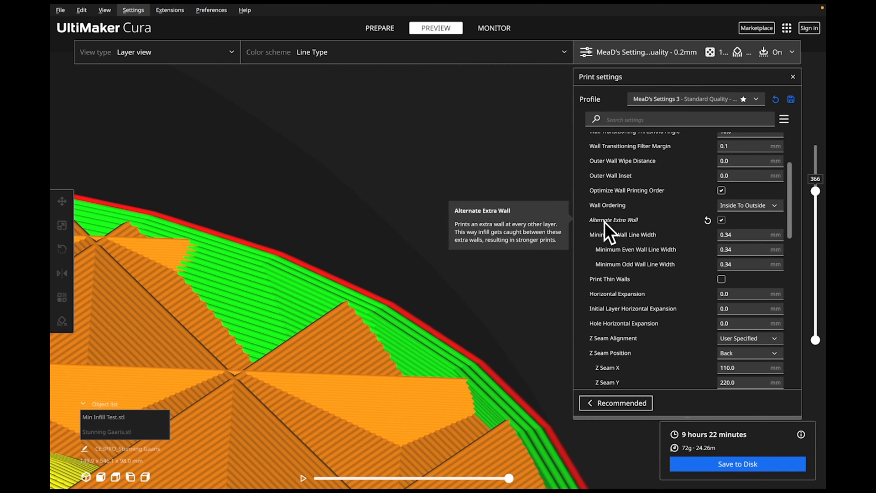
left_click(721, 220)
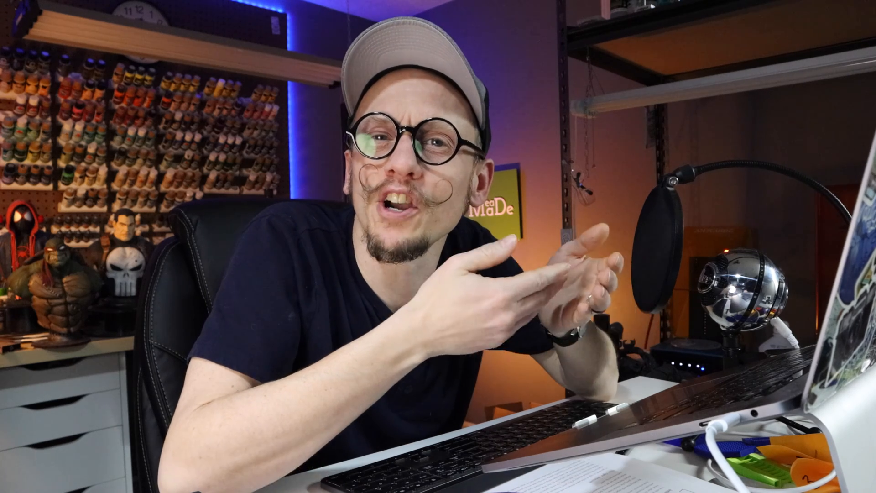
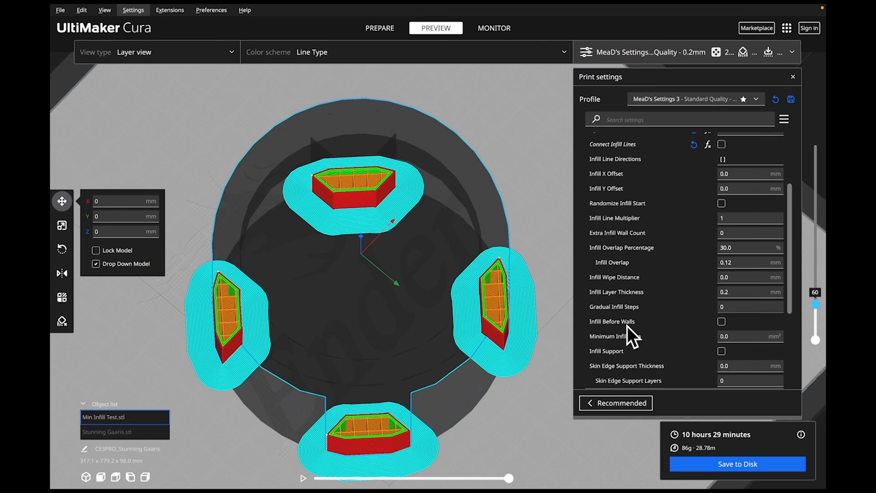
- Set the Minimum Infill Area to 10 mm² and slice the model again
left_click_drag(793, 262, 791, 277)
mouse_move(599, 310)
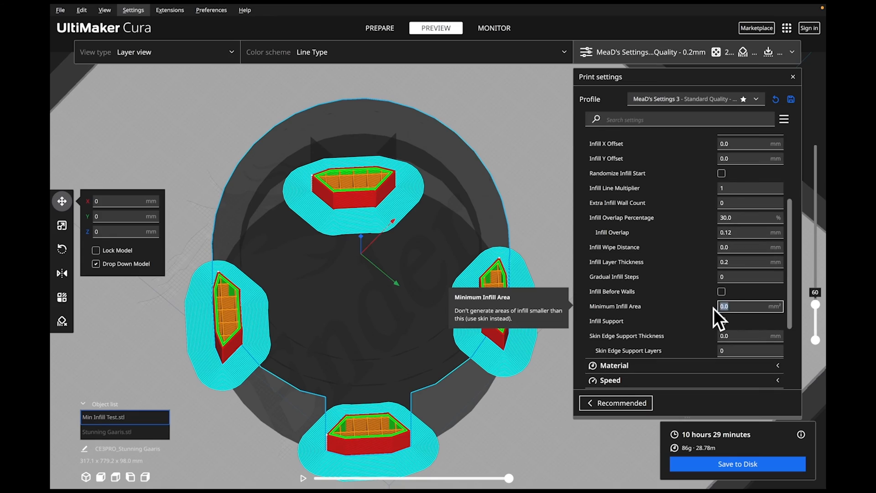
type("10")
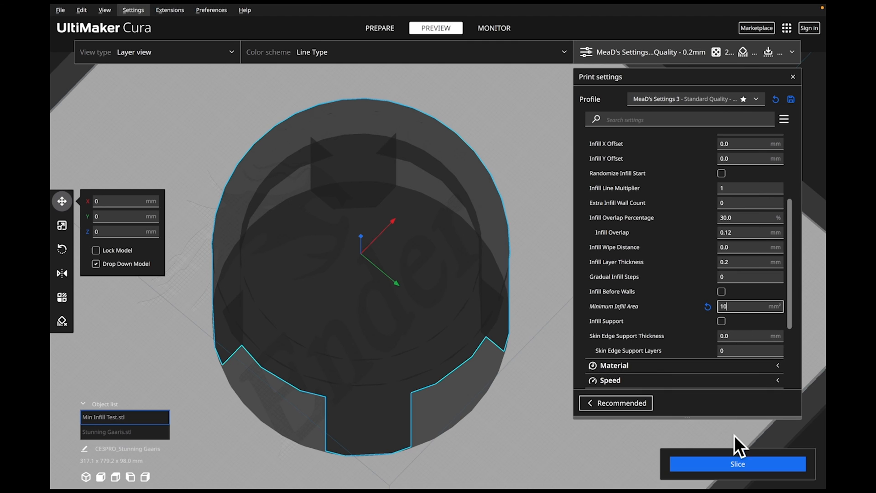
left_click(729, 461)
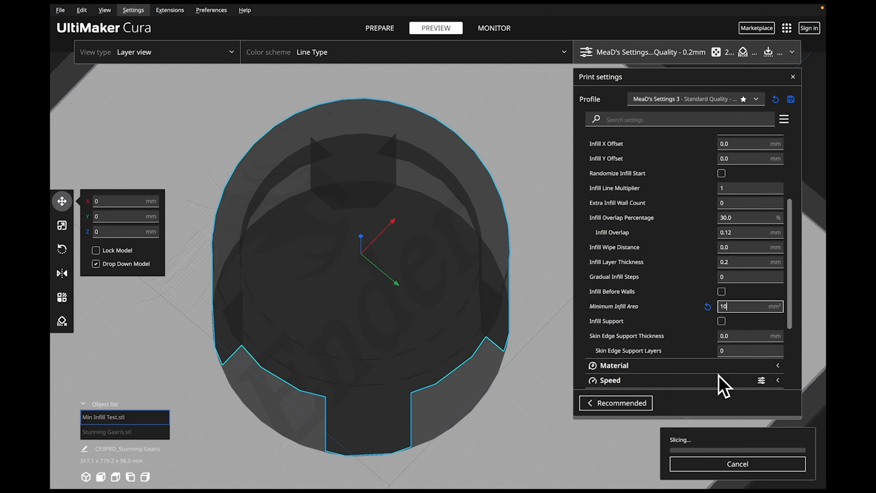
- Examine how the ring and the four legs are filled at several layer heights
left_click_drag(812, 242, 815, 296)
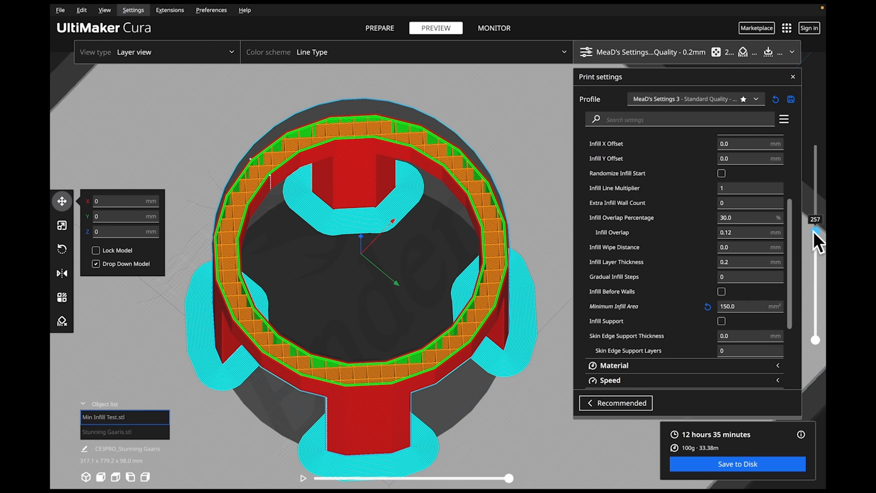
left_click_drag(815, 234, 813, 262)
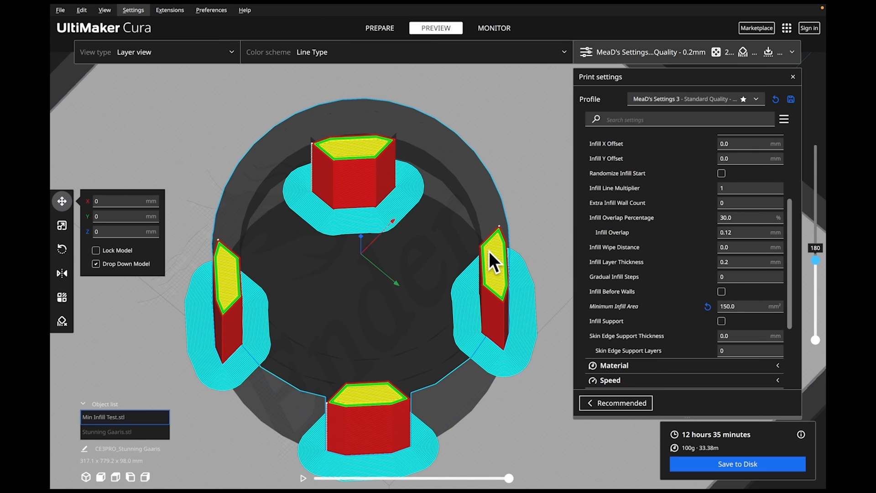
left_click_drag(818, 262, 757, 291)
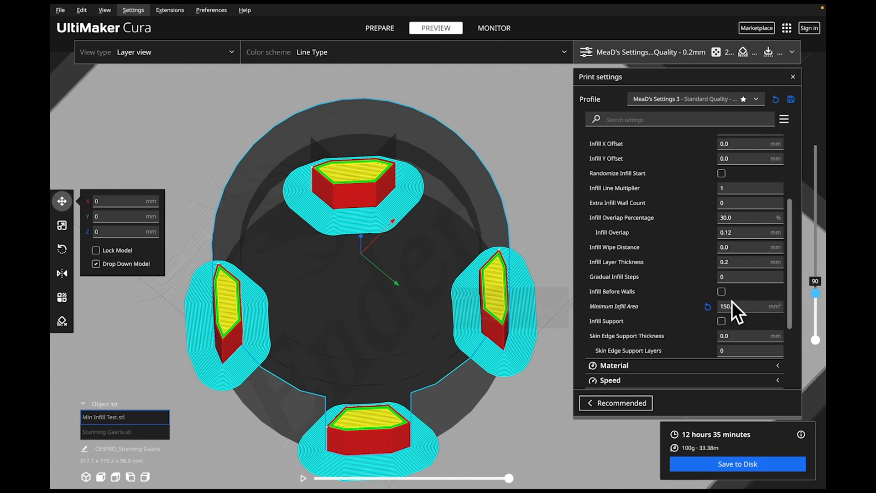
mouse_move(734, 306)
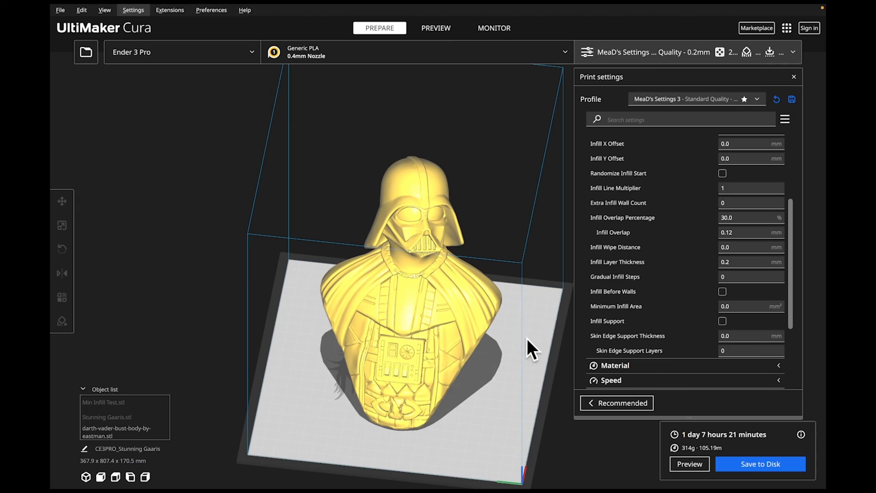
- Examine the Darth Vader bust's infill in the layer preview, looking straight down through the helmet layers
mouse_move(527, 338)
right_mouse_down()
mouse_move(492, 365)
mouse_move(432, 320)
mouse_move(533, 315)
mouse_move(545, 360)
mouse_move(504, 358)
mouse_move(483, 296)
mouse_move(517, 311)
mouse_move(546, 341)
mouse_move(452, 360)
mouse_move(515, 358)
mouse_move(522, 338)
right_mouse_up()
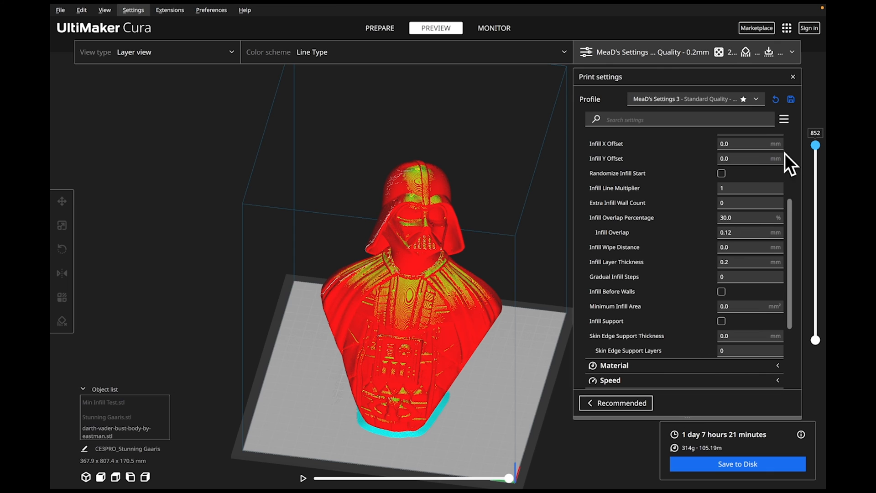
mouse_move(817, 156)
left_mouse_down()
mouse_move(805, 213)
mouse_move(812, 342)
mouse_move(815, 145)
left_mouse_up()
mouse_move(593, 326)
left_click(115, 477)
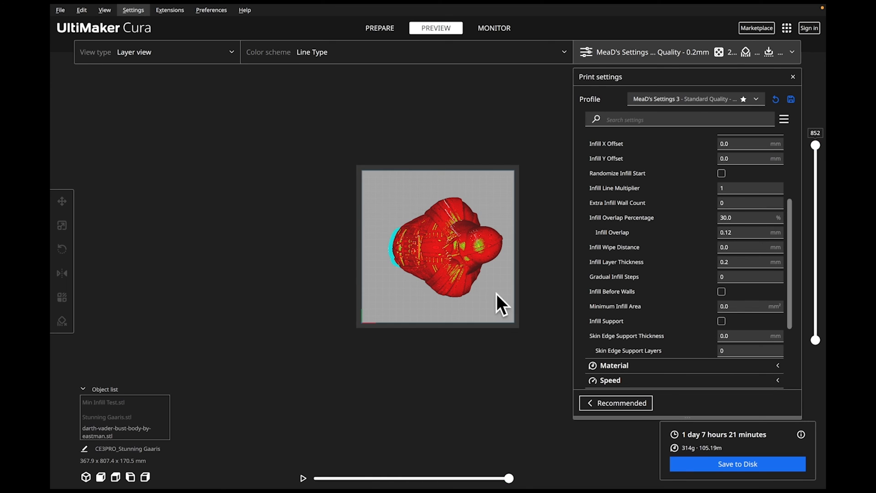
scroll(441, 279, "up", 10)
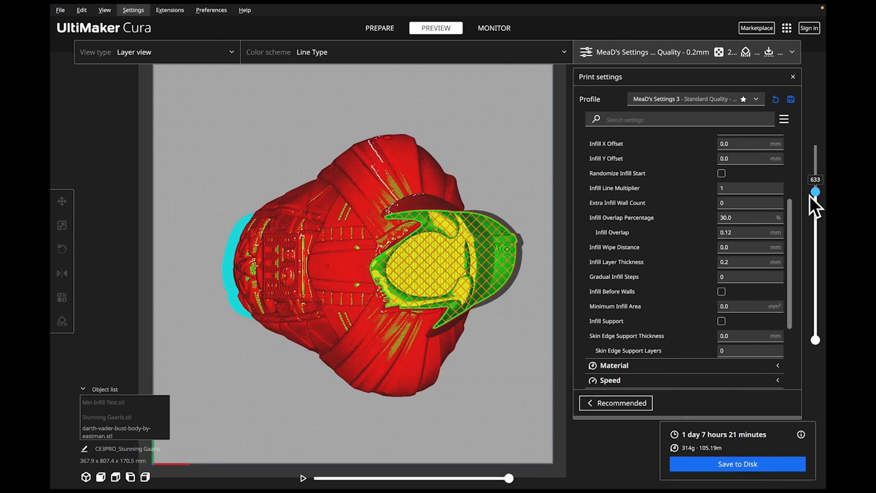
left_click_drag(815, 190, 795, 145)
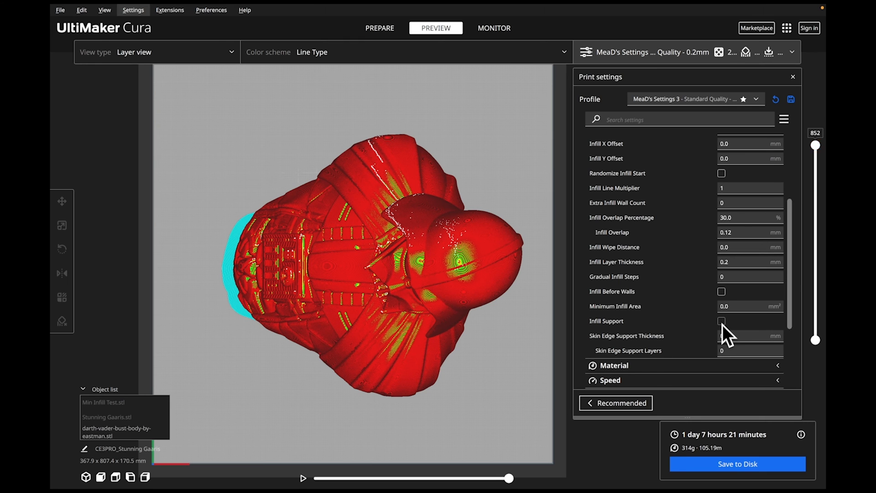
- Enable Infill Support for the Darth Vader bust, reslice and inspect the infill from the base up to the torso
left_click(722, 323)
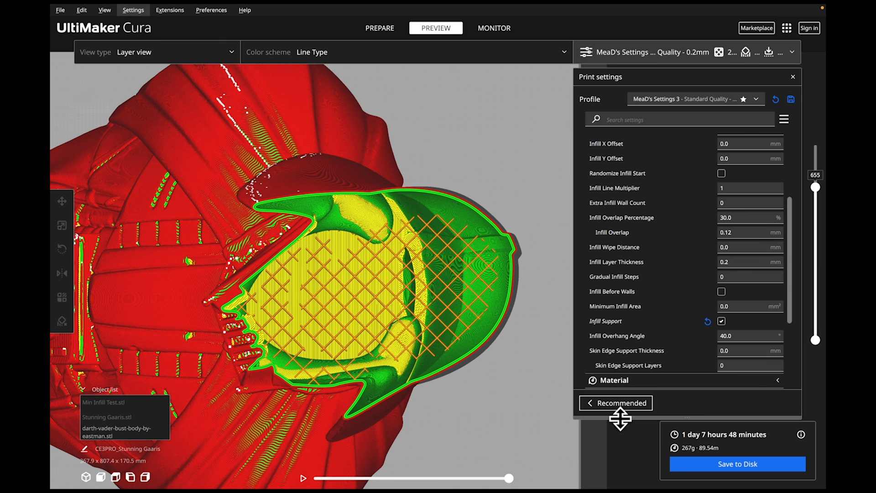
left_click_drag(817, 190, 811, 293)
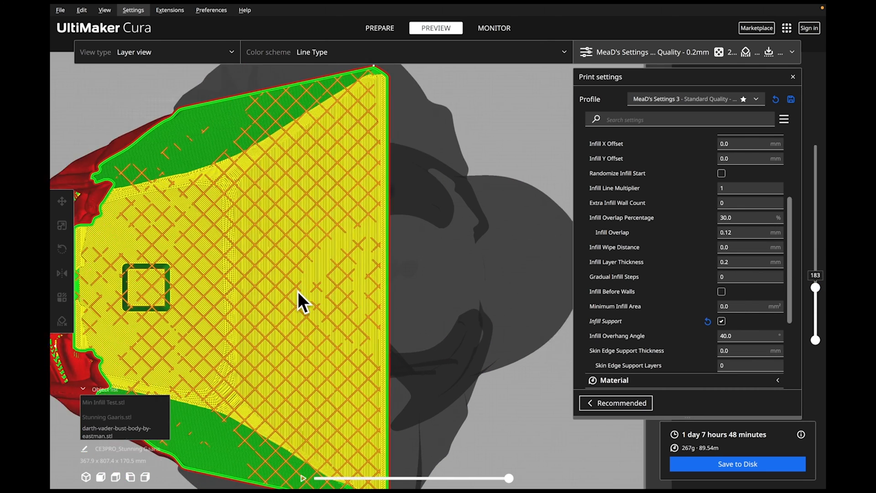
middle_click_drag(297, 291, 453, 288)
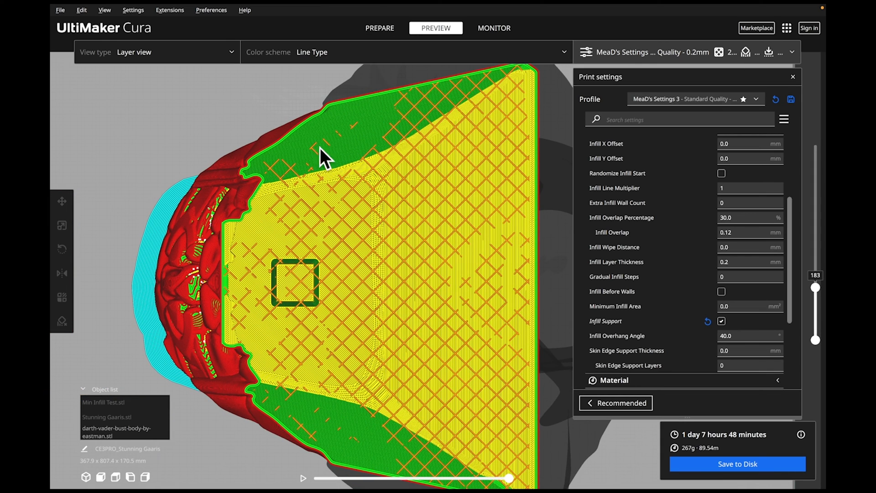
left_click_drag(815, 287, 814, 315)
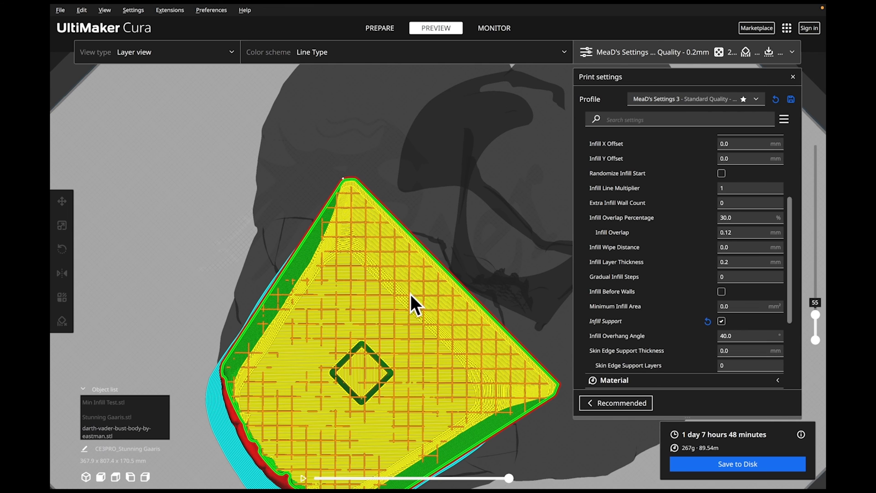
scroll(440, 338, "down", 5)
left_click_drag(815, 314, 803, 267)
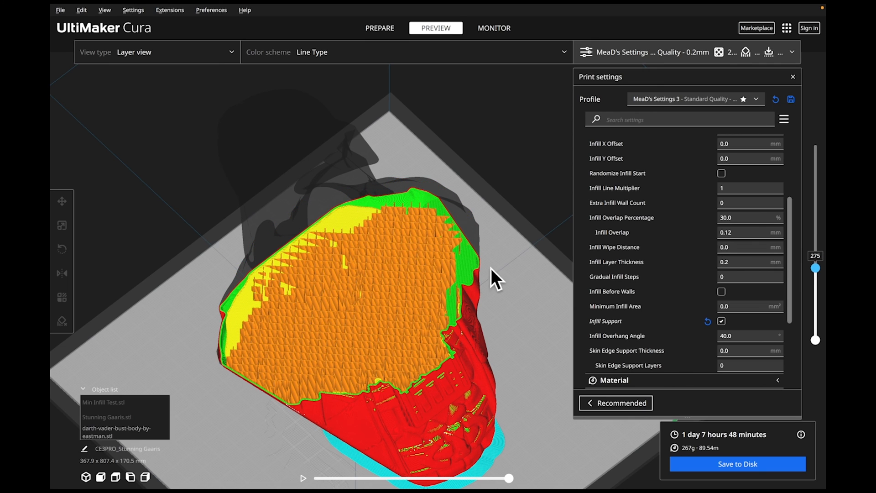